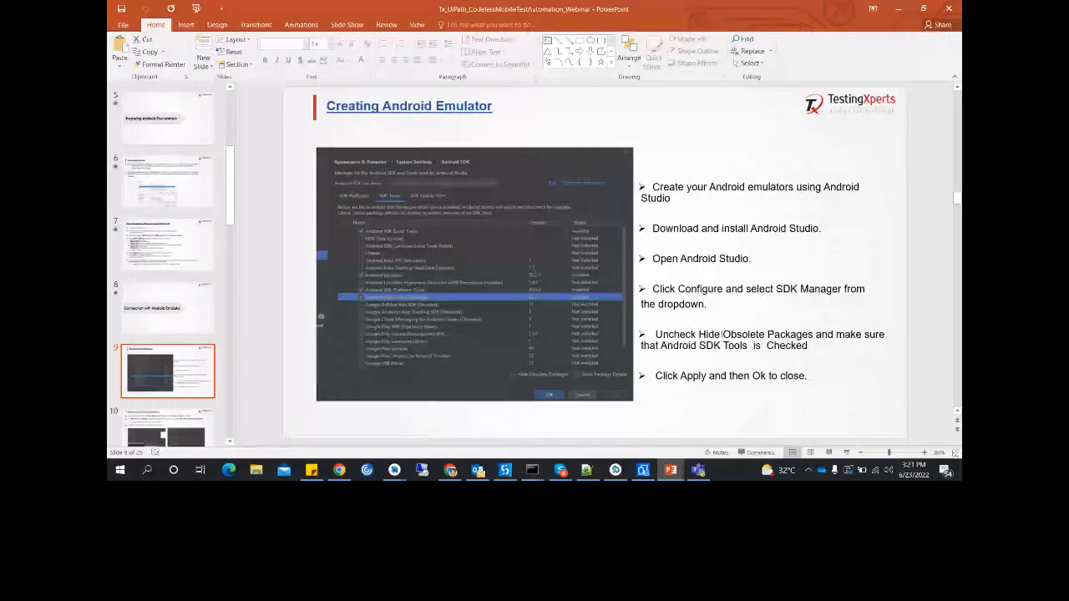
Show the Creating Android Emulator slide at 100% zoom to make its SDK Tools screenshot and instructions readable.
left_click(416, 296)
scroll(416, 297, "up", 3)
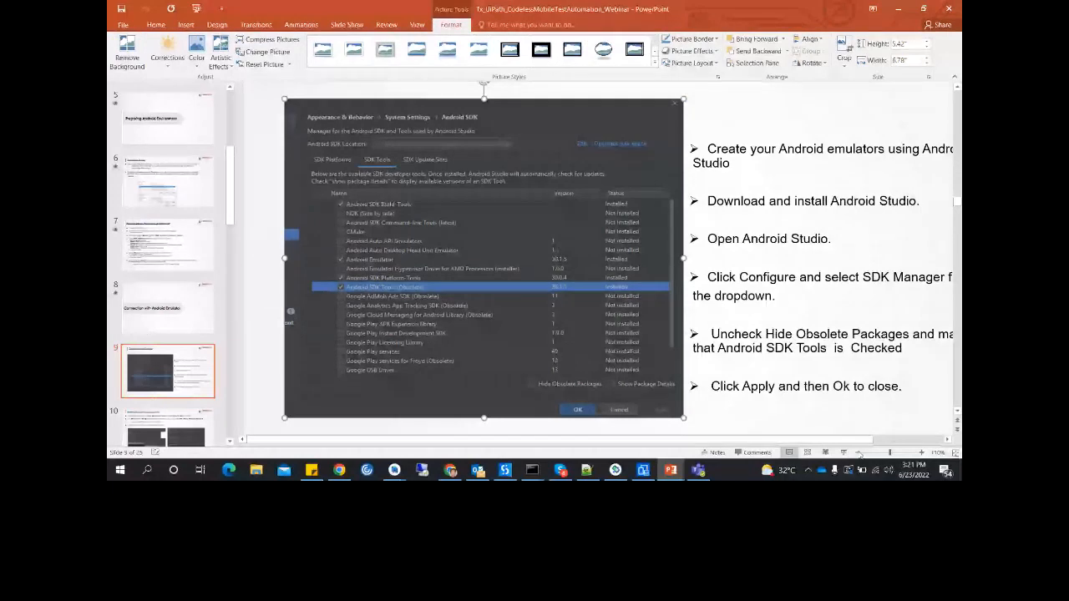
left_click(859, 453)
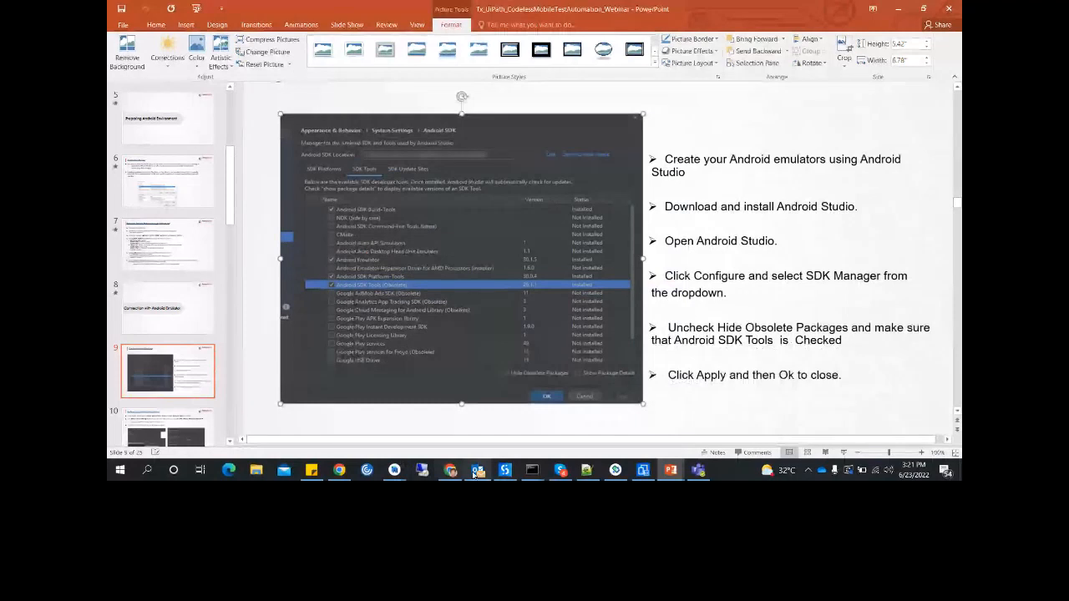
Check Android Studio's list of virtual devices and return to the Creating Android Emulator slide.
left_click(394, 470)
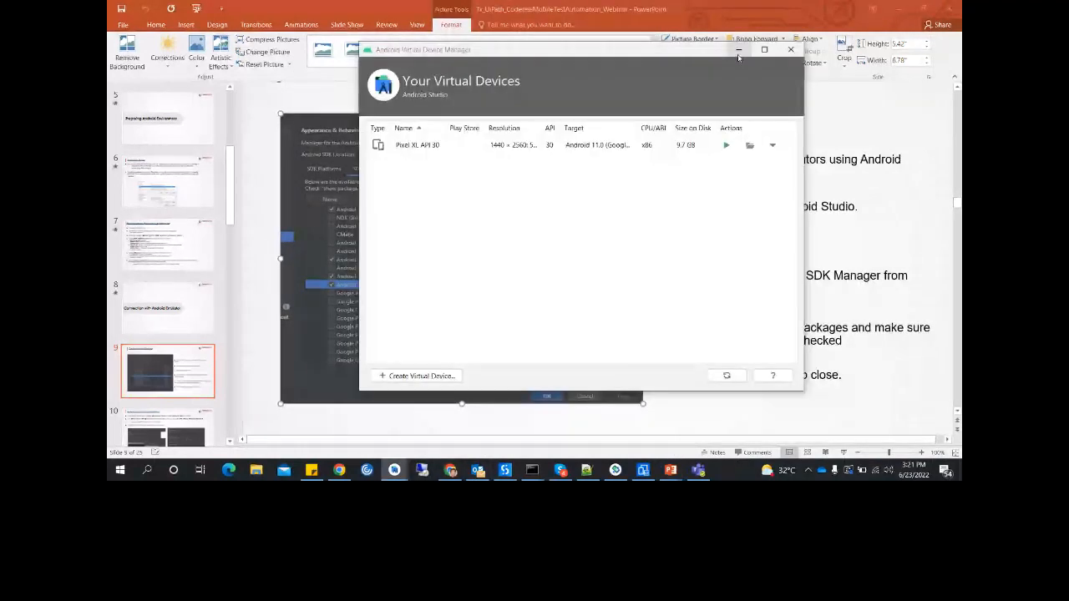
left_click(738, 52)
scroll(176, 362, "down", 1)
left_click(176, 362)
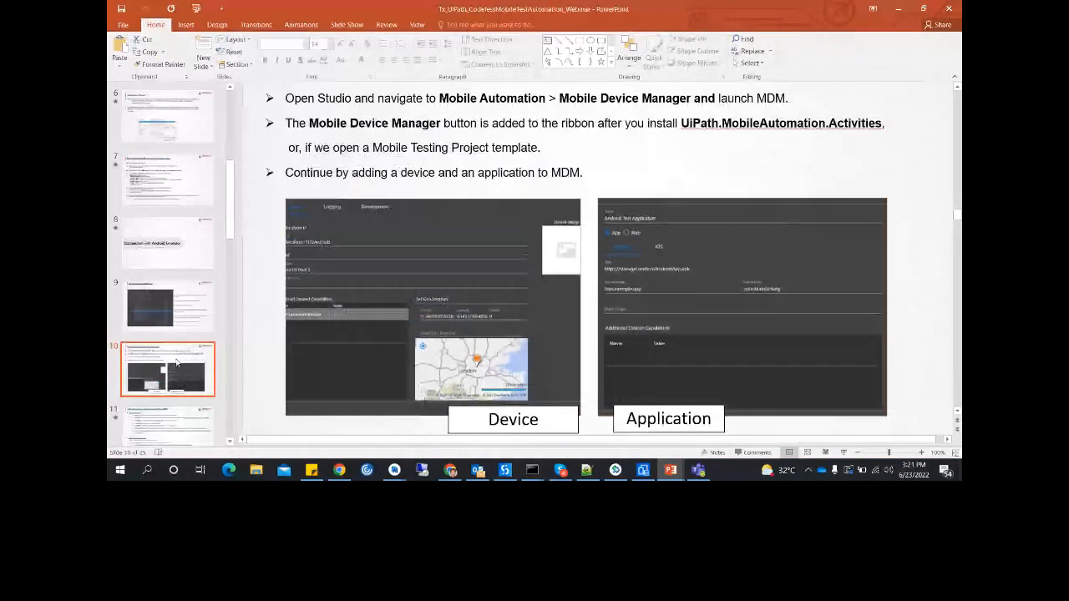
key("Up")
Locate the SDK Manager and AVD Manager commands in Android Studio's welcome window, and return to the slide.
mouse_move(394, 470)
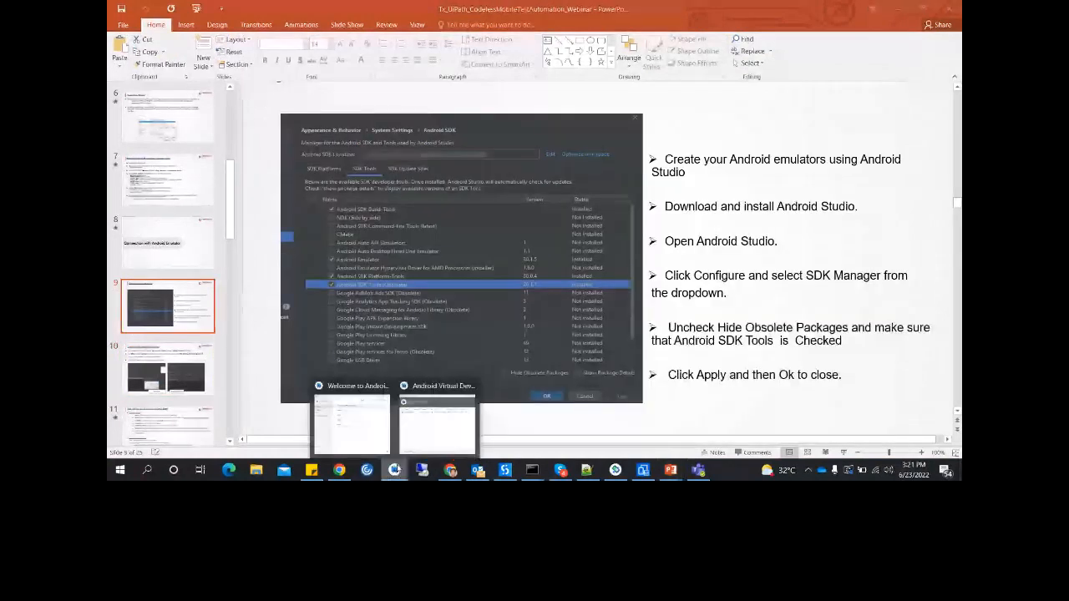
left_click(352, 415)
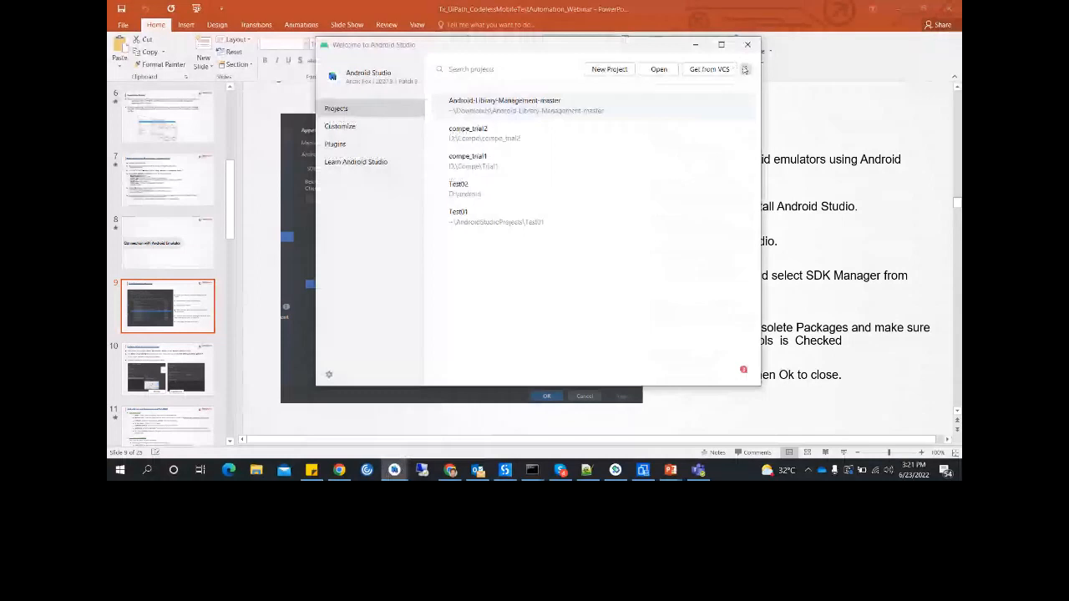
left_click(744, 69)
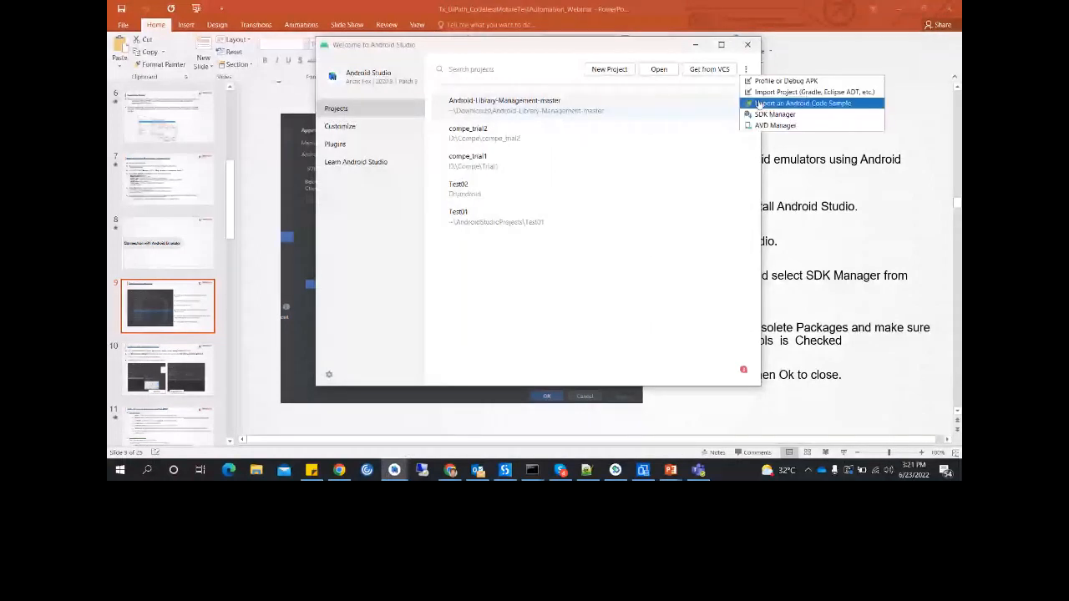
left_click(760, 115)
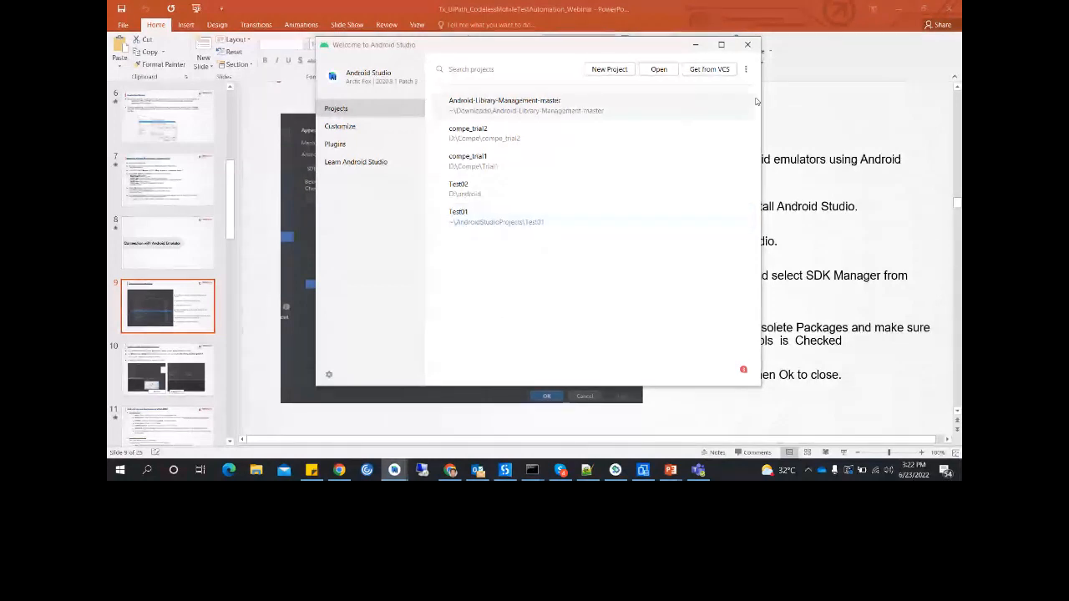
left_click(746, 69)
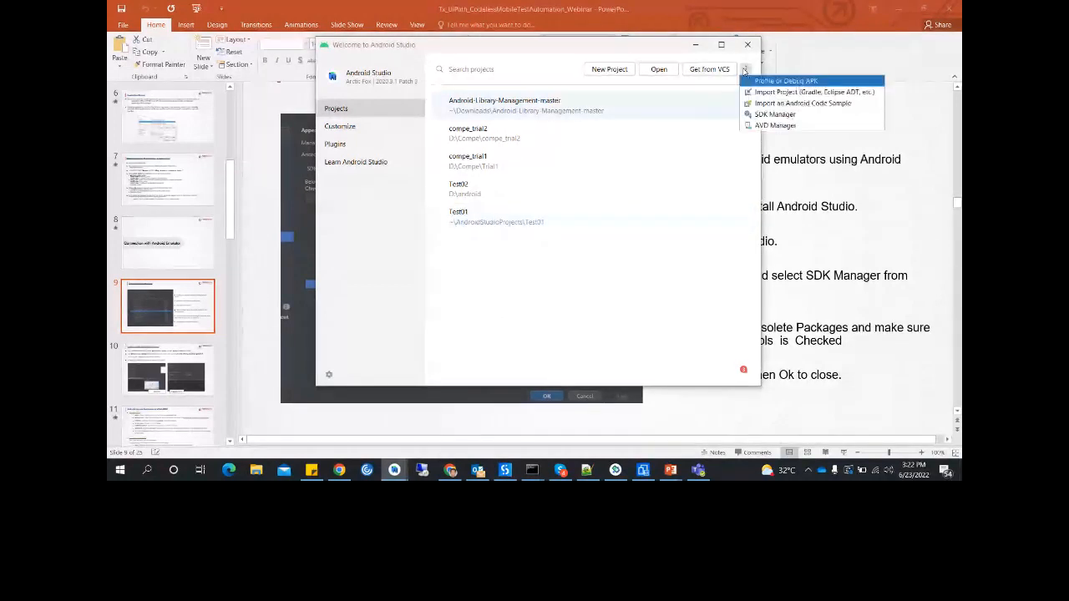
left_click(755, 126)
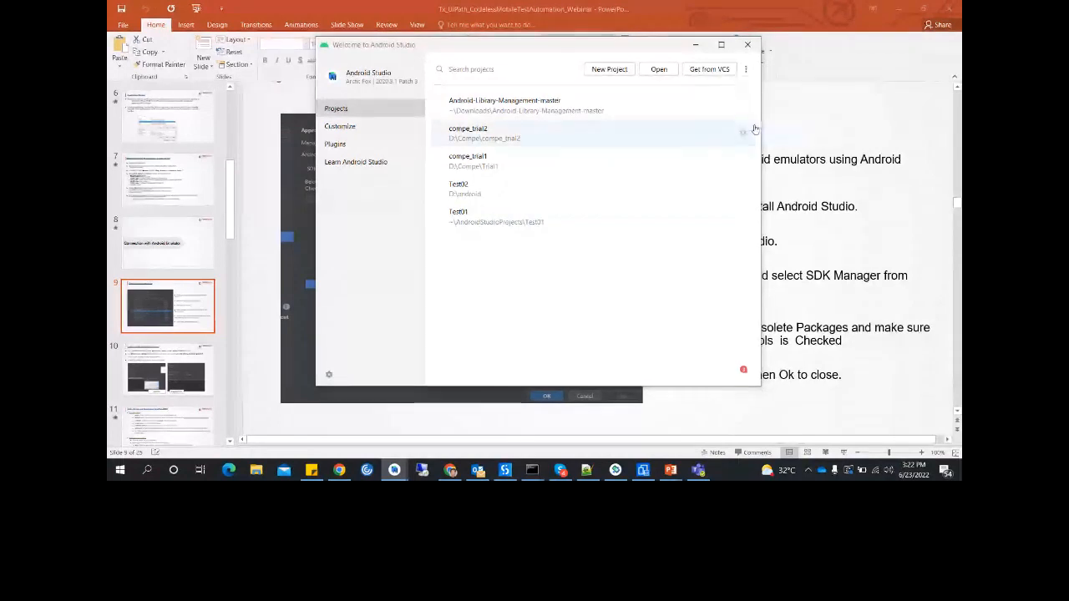
left_click(704, 46)
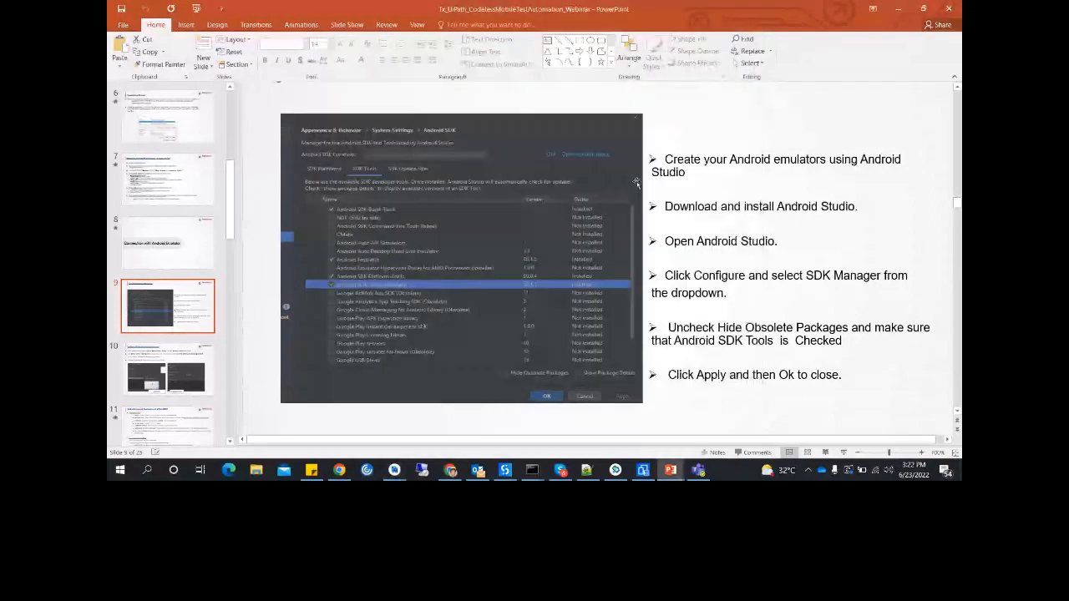
Start creating a virtual device in the Android Virtual Device Manager with Pixel 2 hardware and the Oreo API 27 x86 system image.
left_click(398, 469)
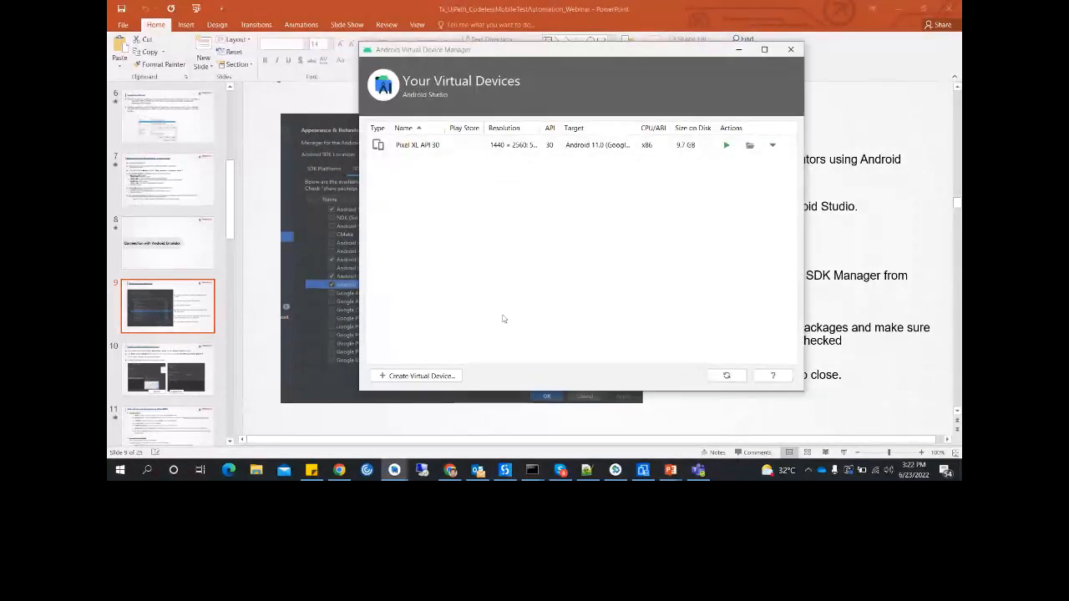
left_click(419, 377)
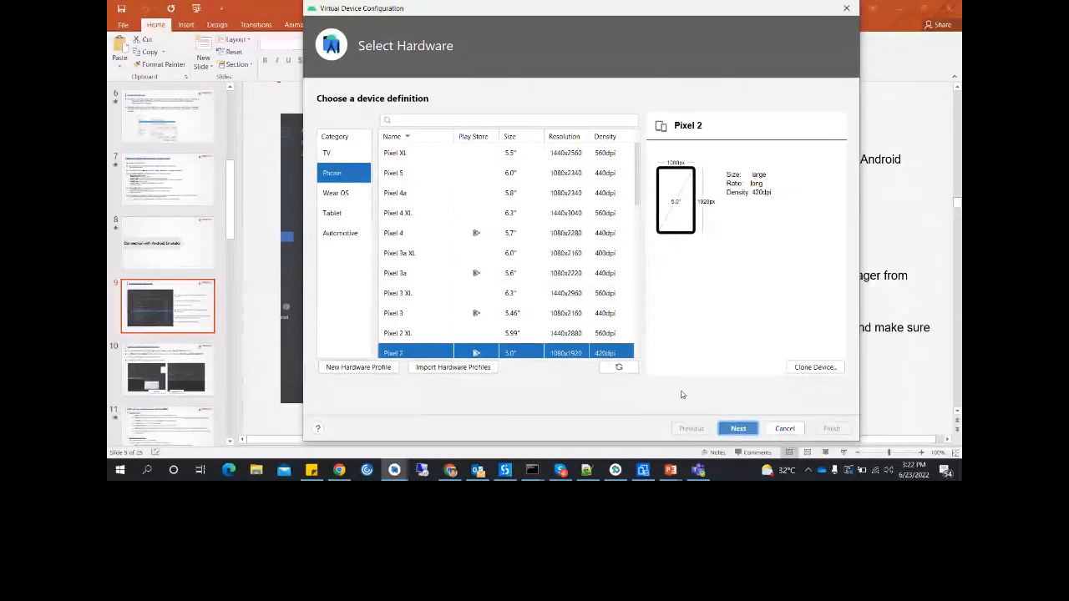
left_click(740, 429)
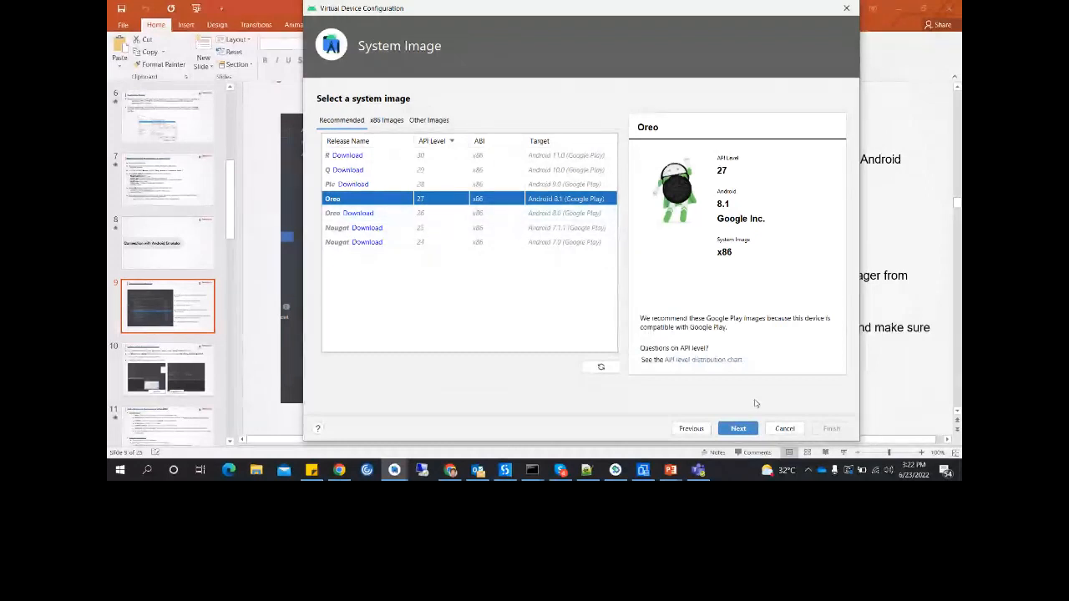
left_click(738, 428)
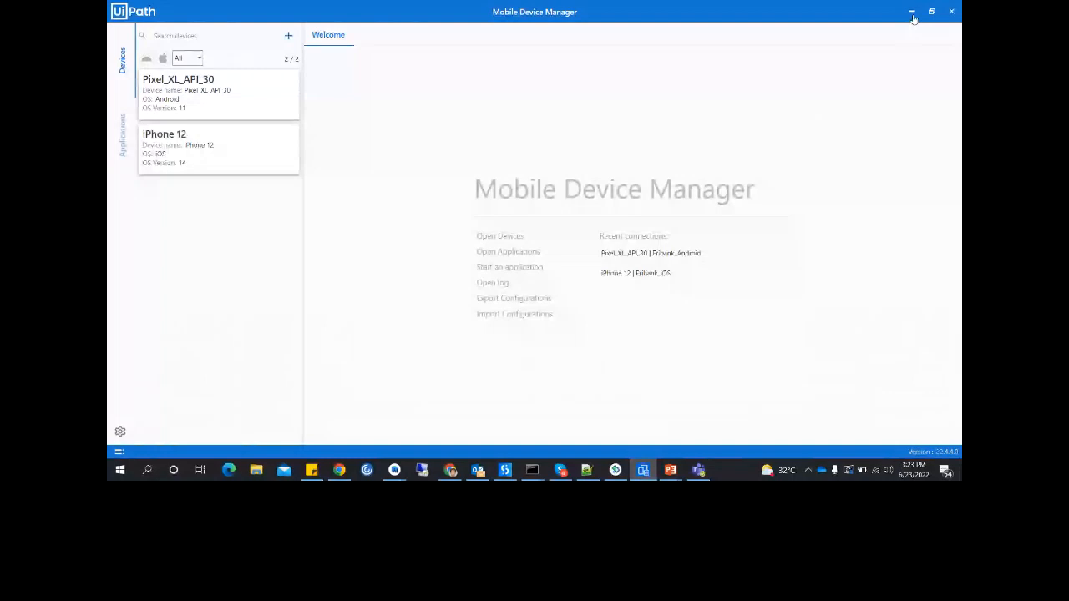
Minimize the Mobile Device Manager, view the running Android emulator, and return to the Creating Android Emulator slide.
left_click(911, 12)
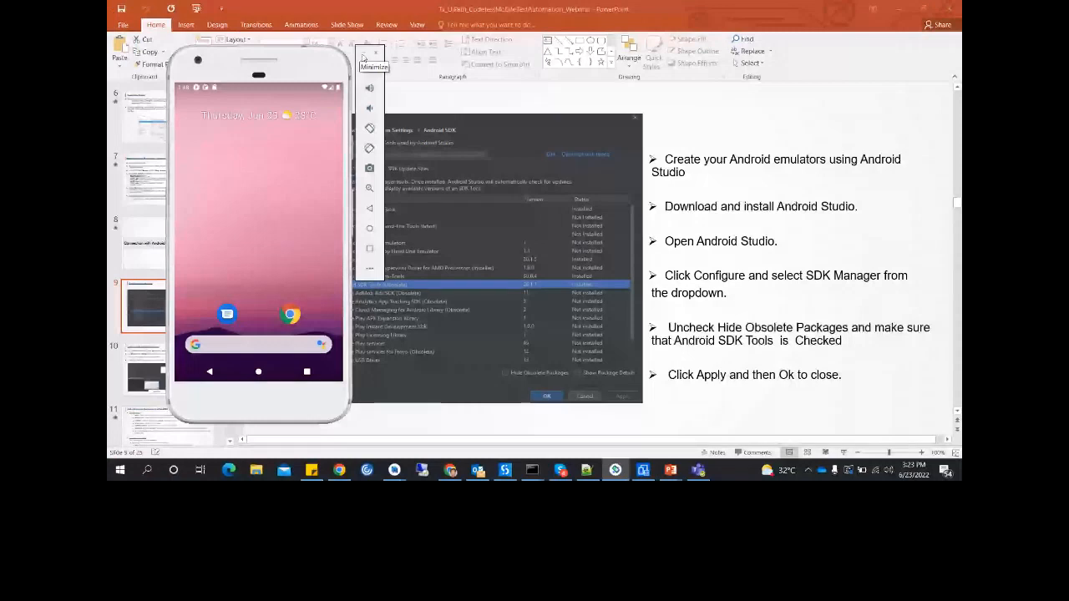
left_click(362, 56)
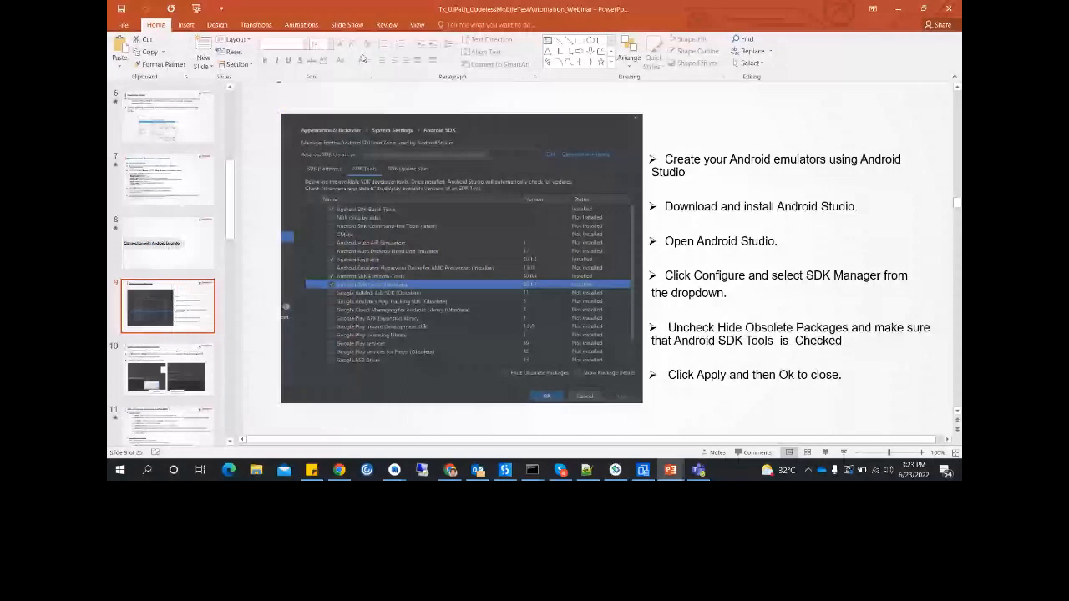
left_click(203, 305)
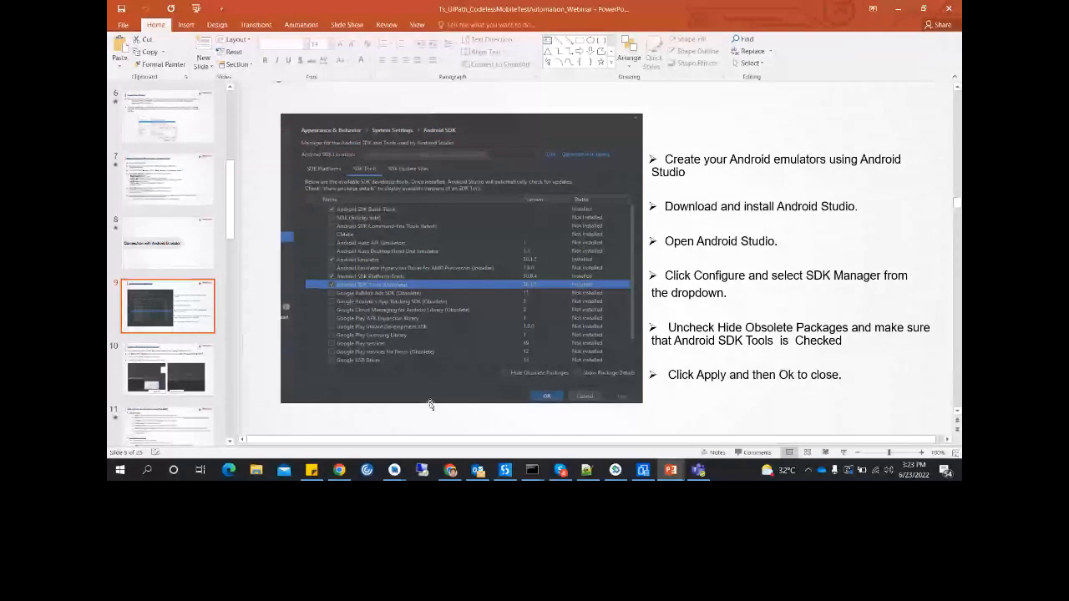
left_click(615, 471)
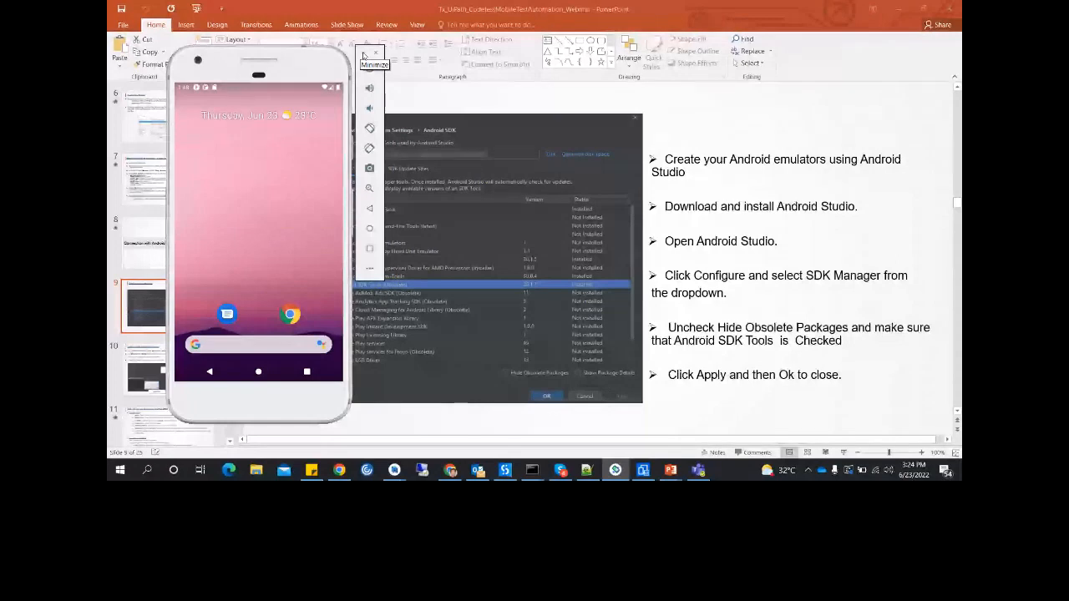
left_click(363, 55)
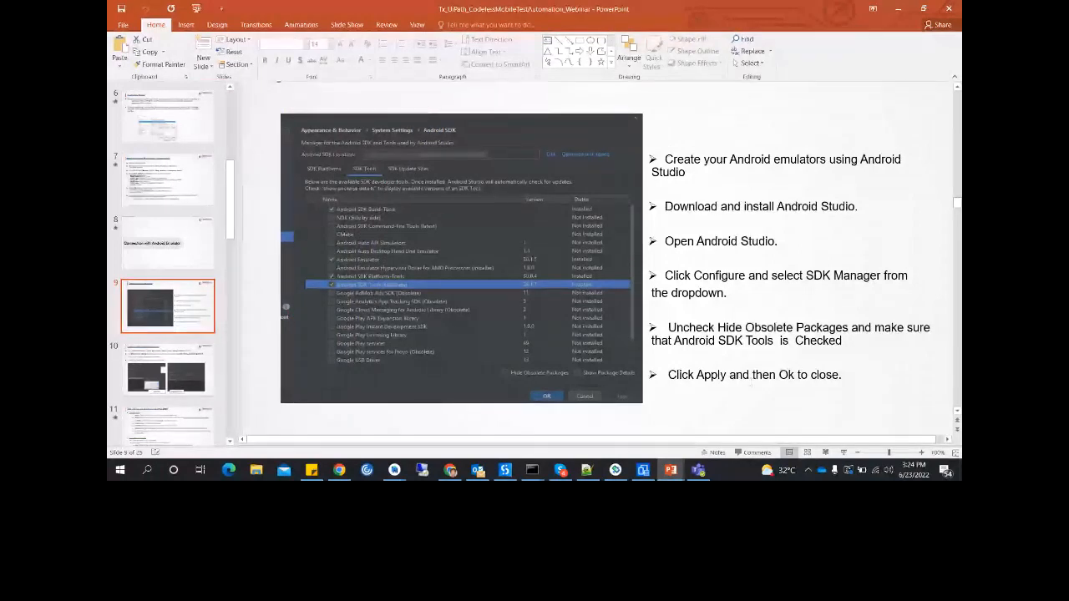
Switch to the command prompt running Appium, stop the server, and list the attached devices with "adb devices".
mouse_move(539, 472)
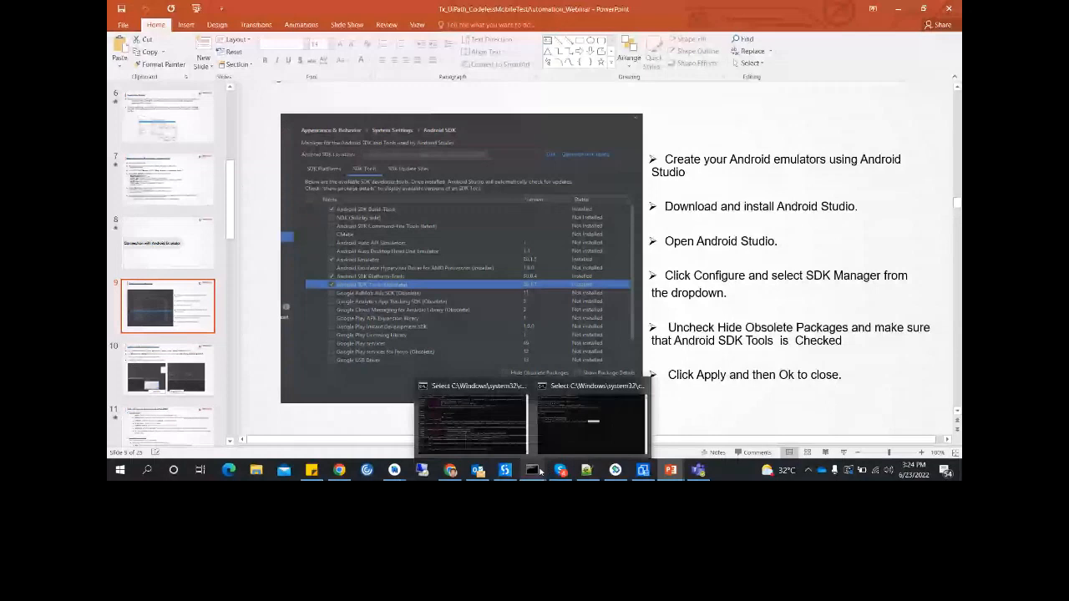
left_click(591, 422)
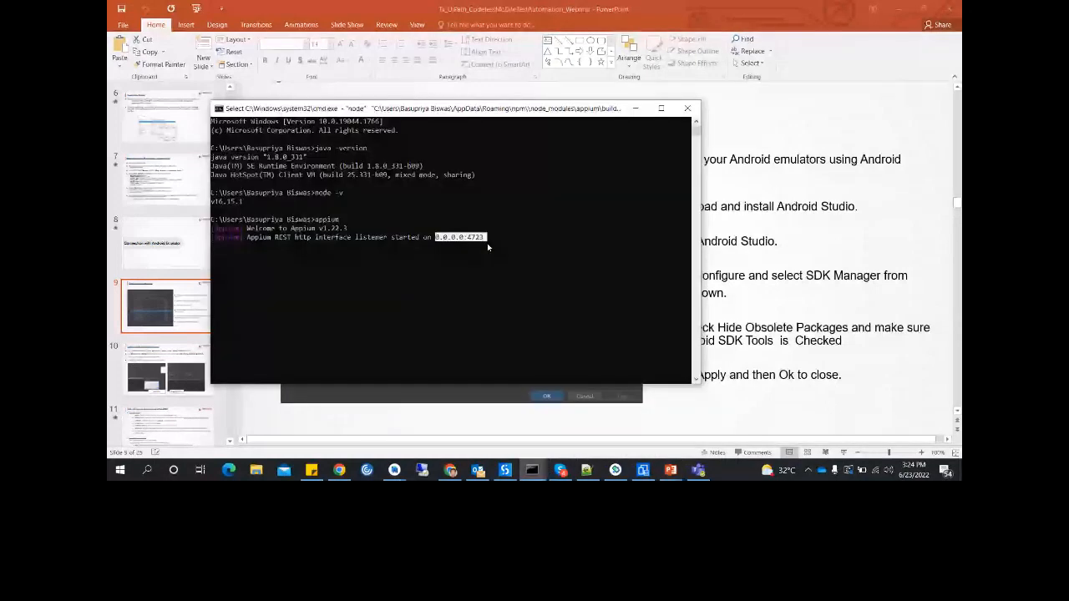
right_click(488, 244)
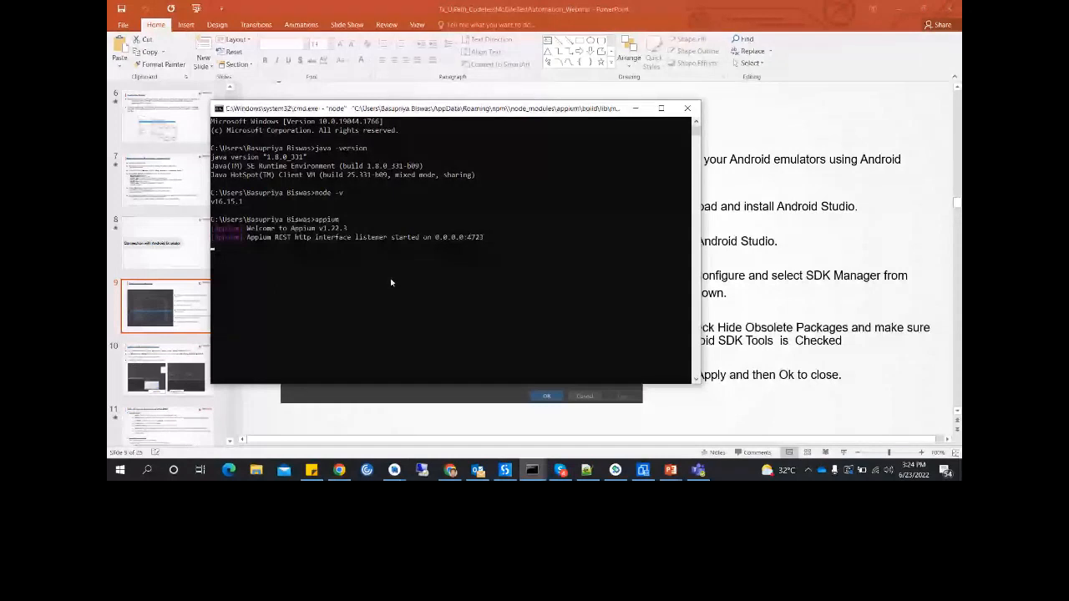
key("ctrl+c")
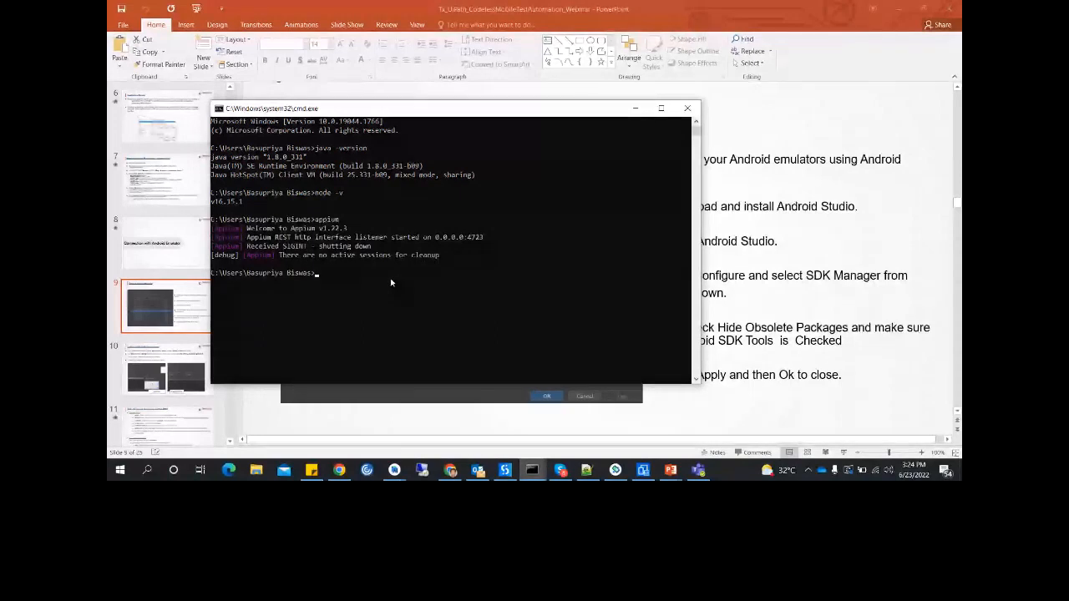
type("adb devices")
key("Return")
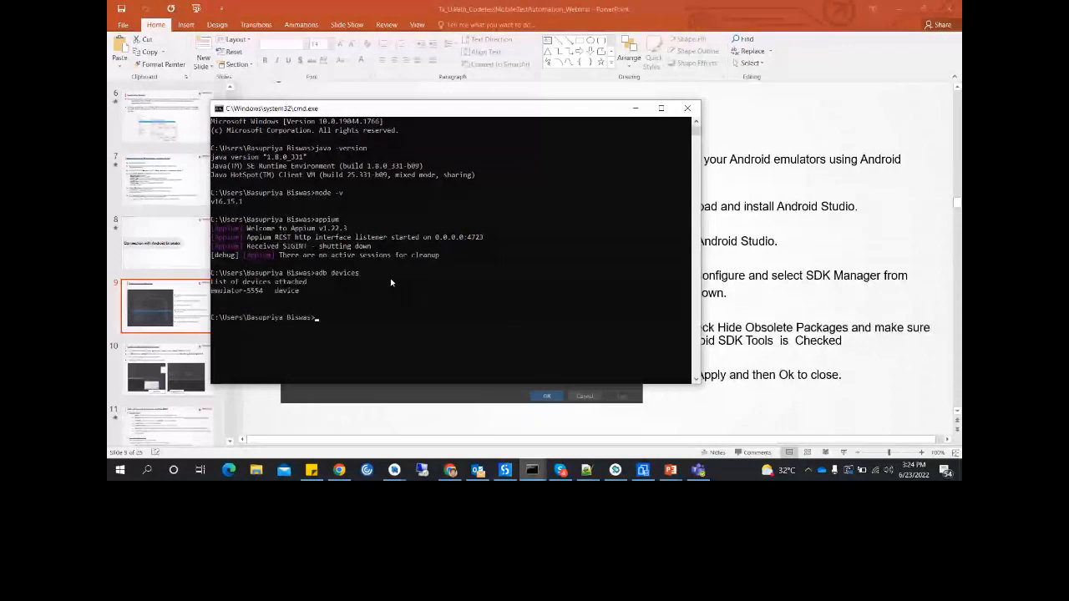
left_click(222, 291)
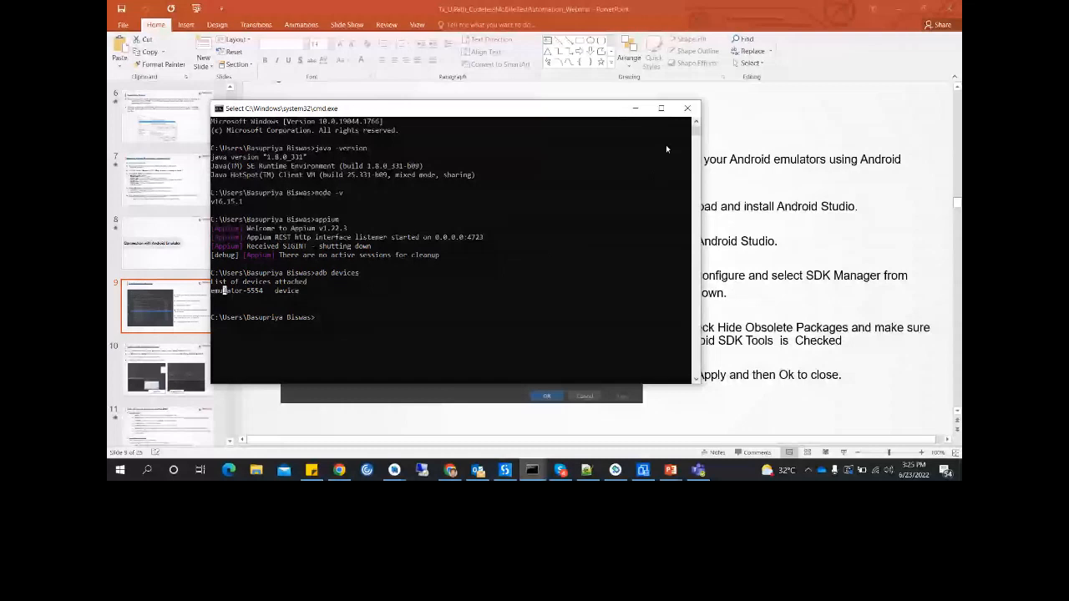
left_click(636, 109)
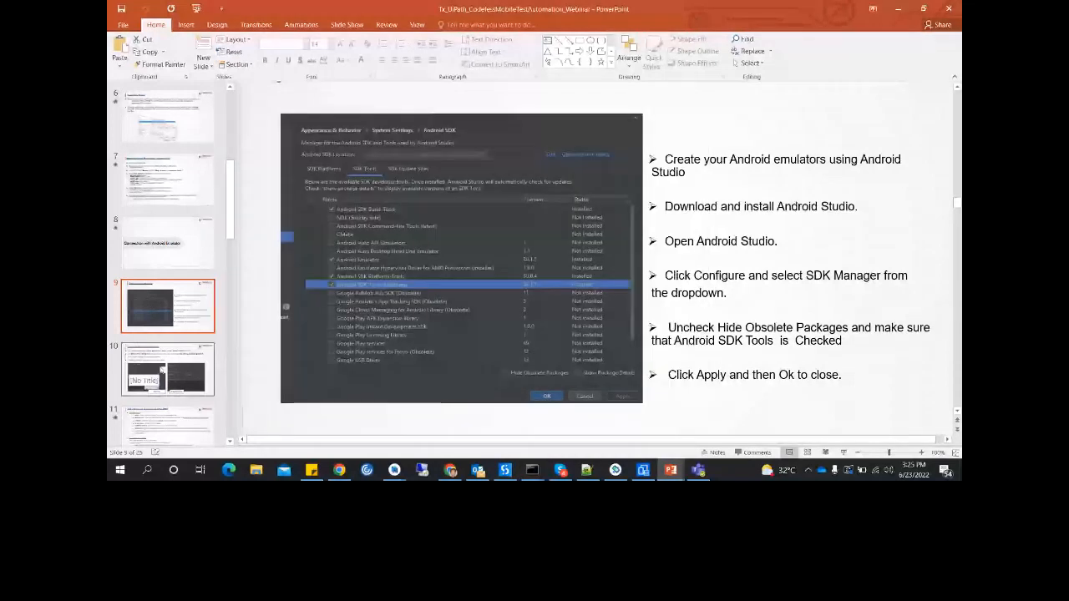
Show the Configure UiPath Mobile Device Manager slide at 90% zoom.
scroll(576, 223, "down", 3)
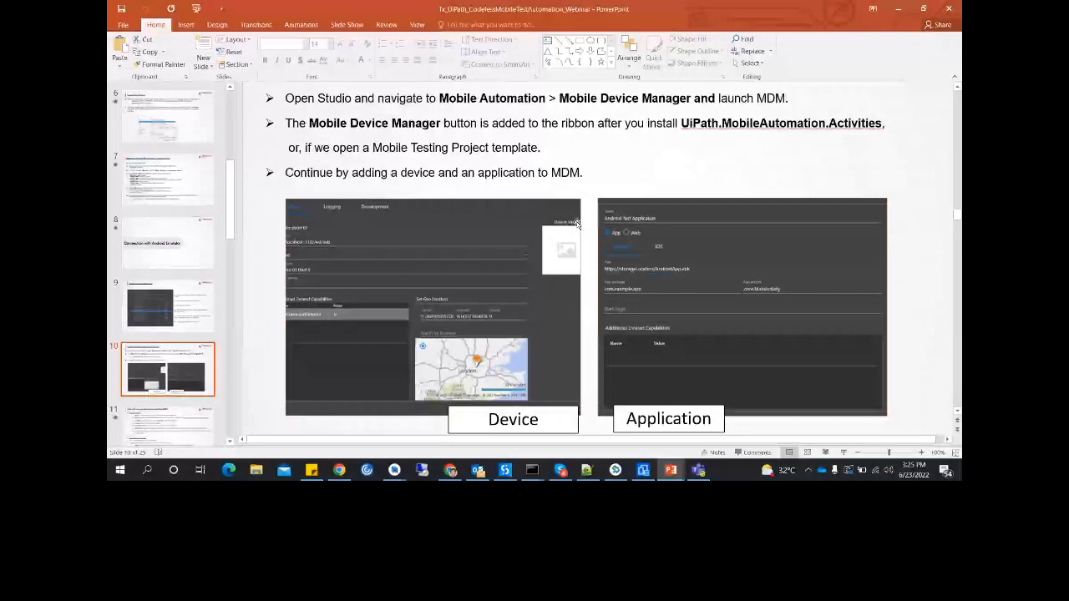
left_click(857, 453)
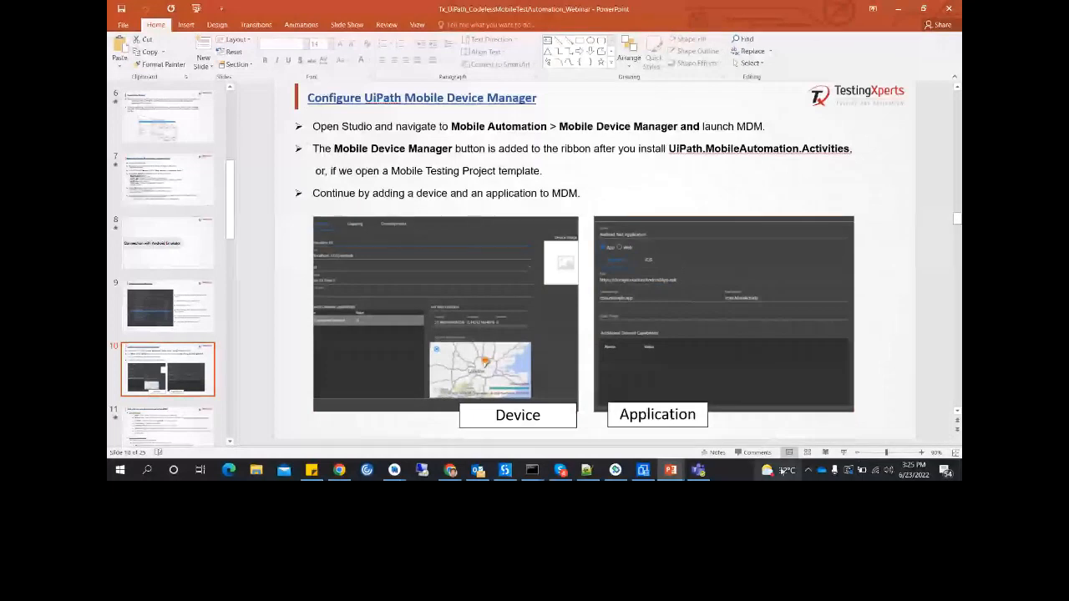
Switch to UiPath Studio, view the start page with the Mobile Testing Project template, and return to the open project.
left_click(504, 470)
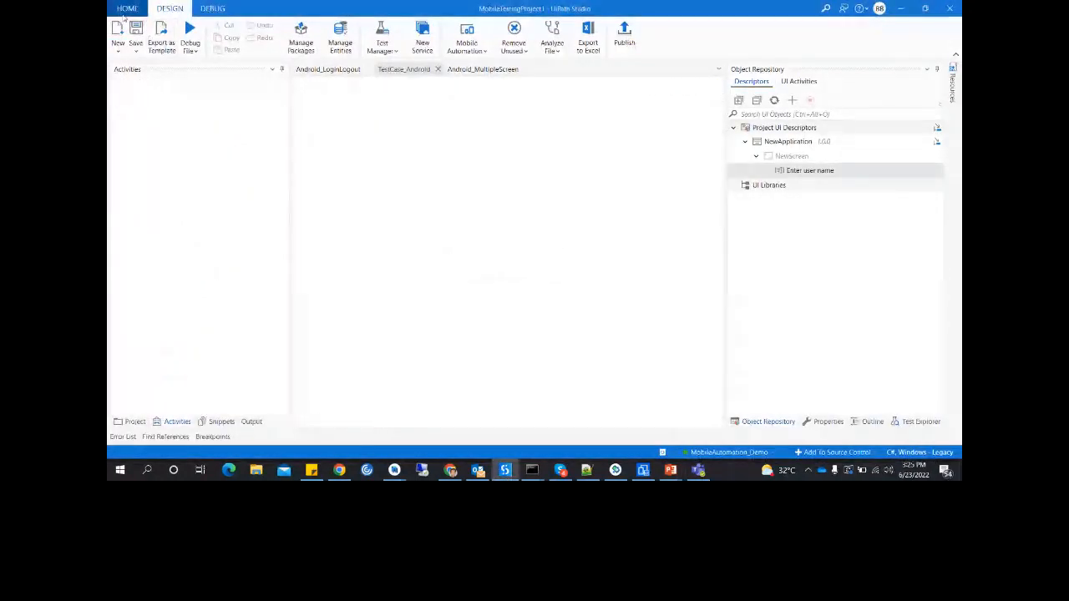
left_click(126, 10)
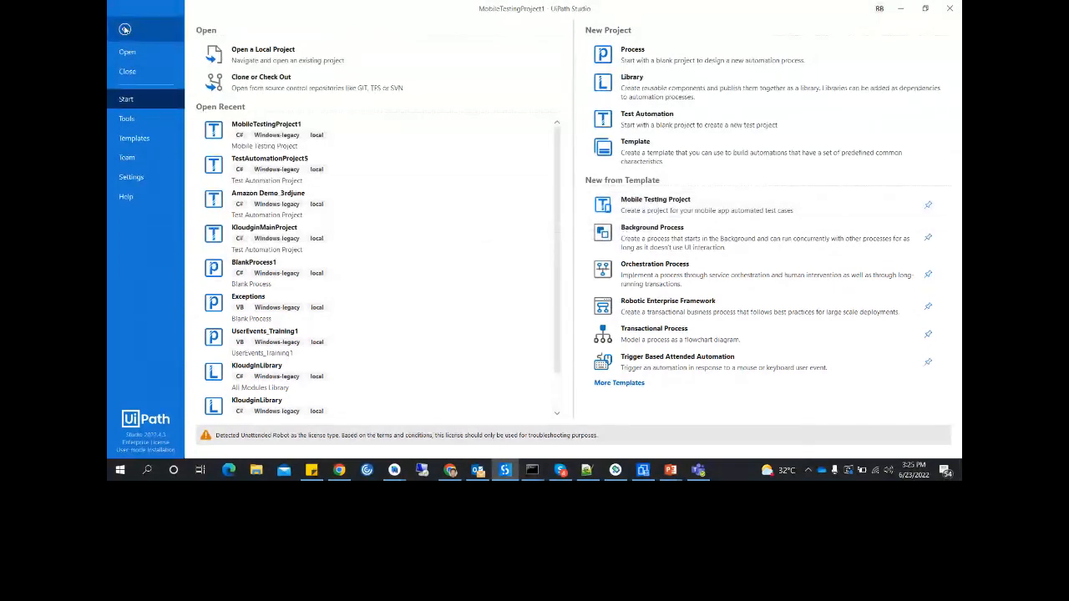
left_click(125, 29)
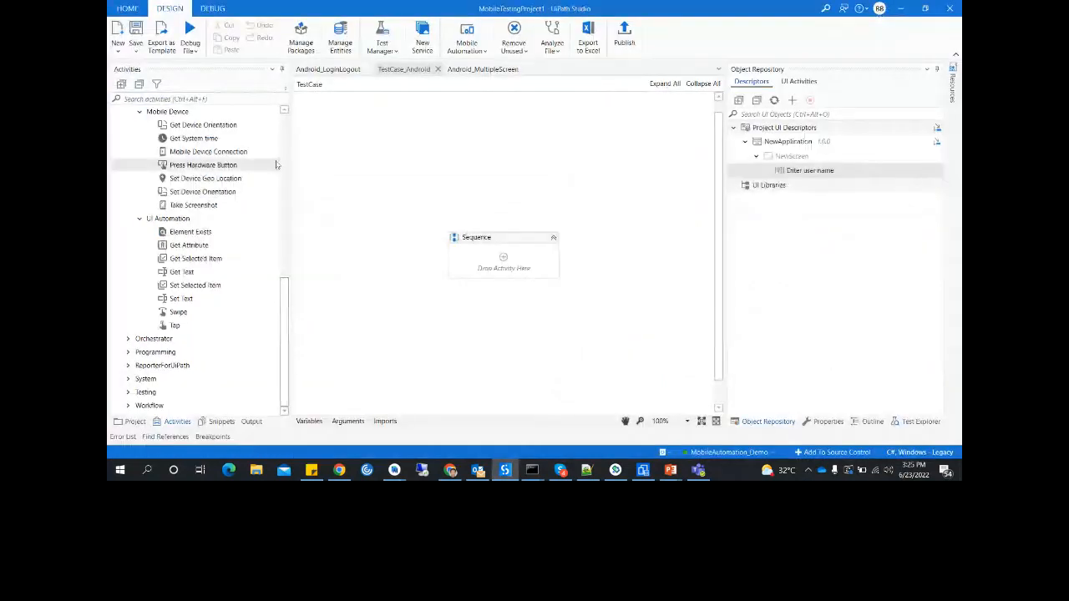
Examine the dependencies of MobileTestingProject1 and open the Mobile Automation options containing the Mobile Device Manager.
scroll(275, 158, "up", 10)
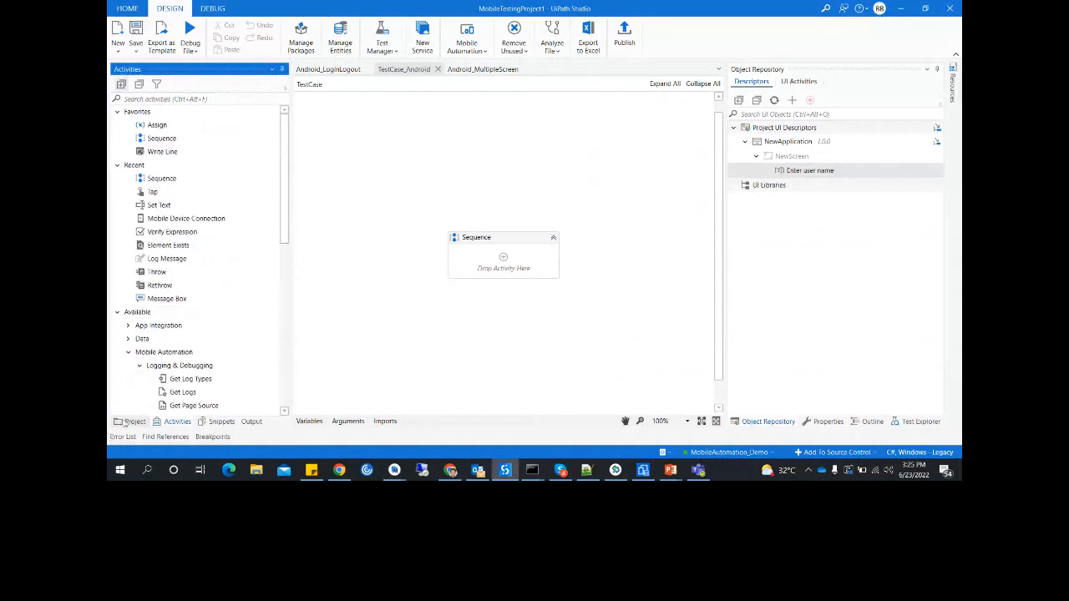
left_click(129, 421)
scroll(283, 225, "up", 1)
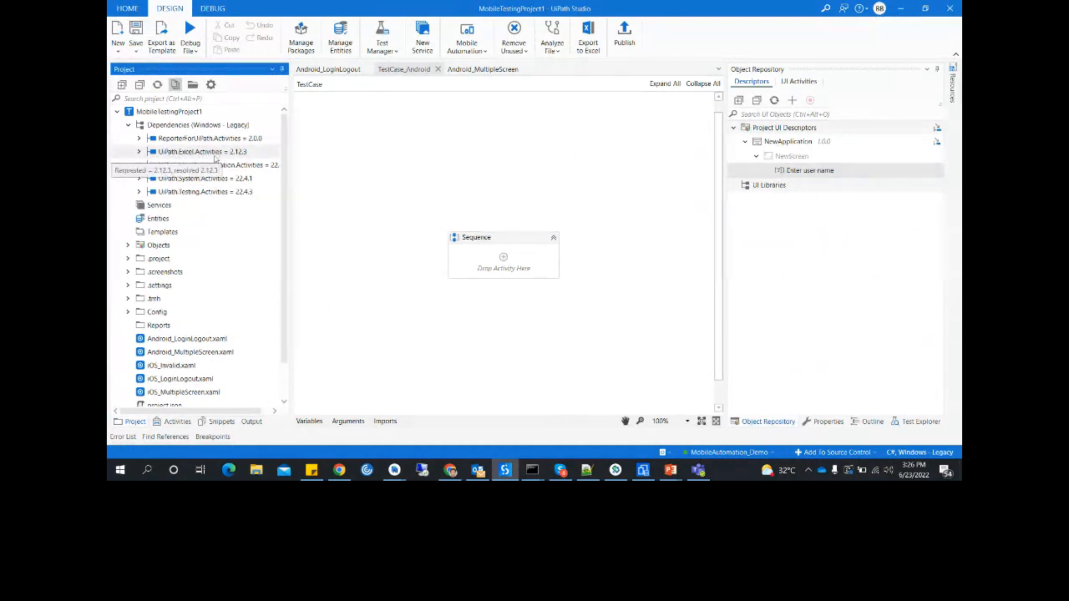
left_click(486, 54)
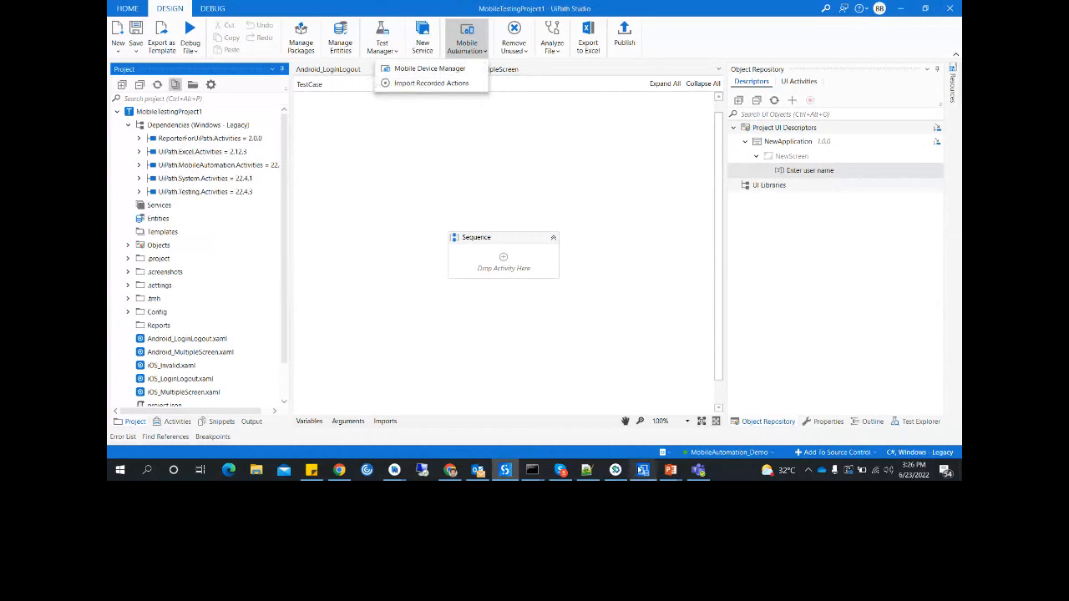
Switch to the Mobile Device Manager and restore its window down from full screen.
mouse_move(642, 470)
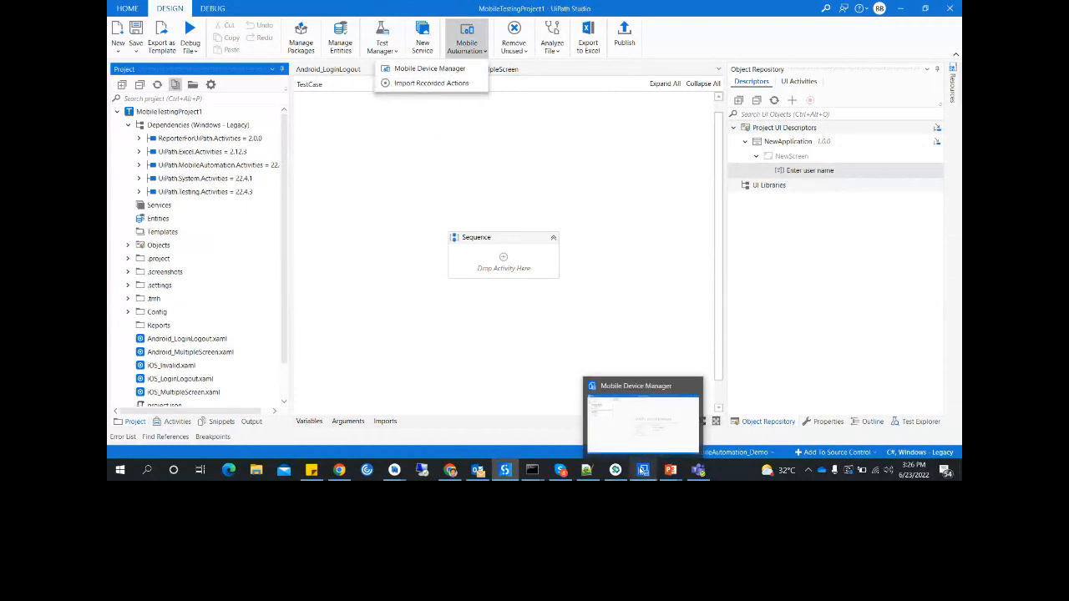
left_click(642, 470)
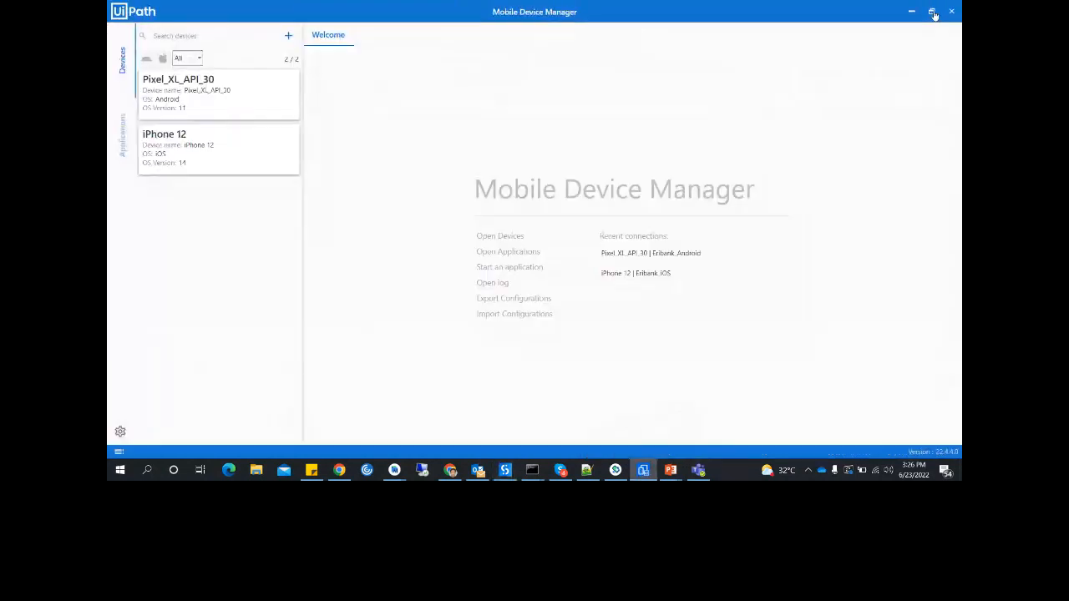
left_click(932, 12)
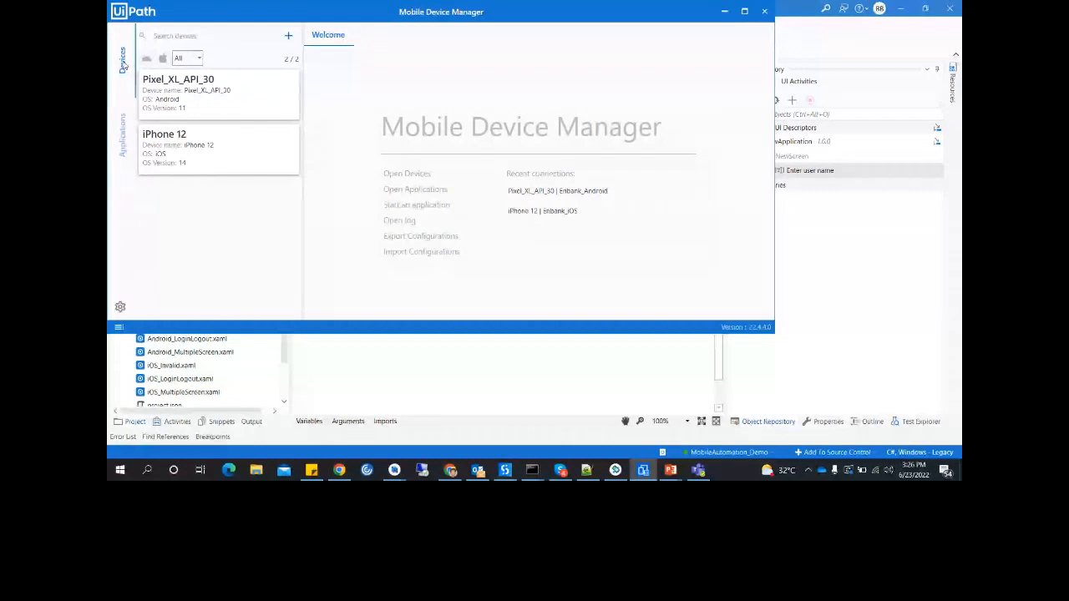
Review the configured applications and devices in the Mobile Device Manager, ending on the device list.
left_click(125, 148)
left_click(124, 70)
left_click(124, 124)
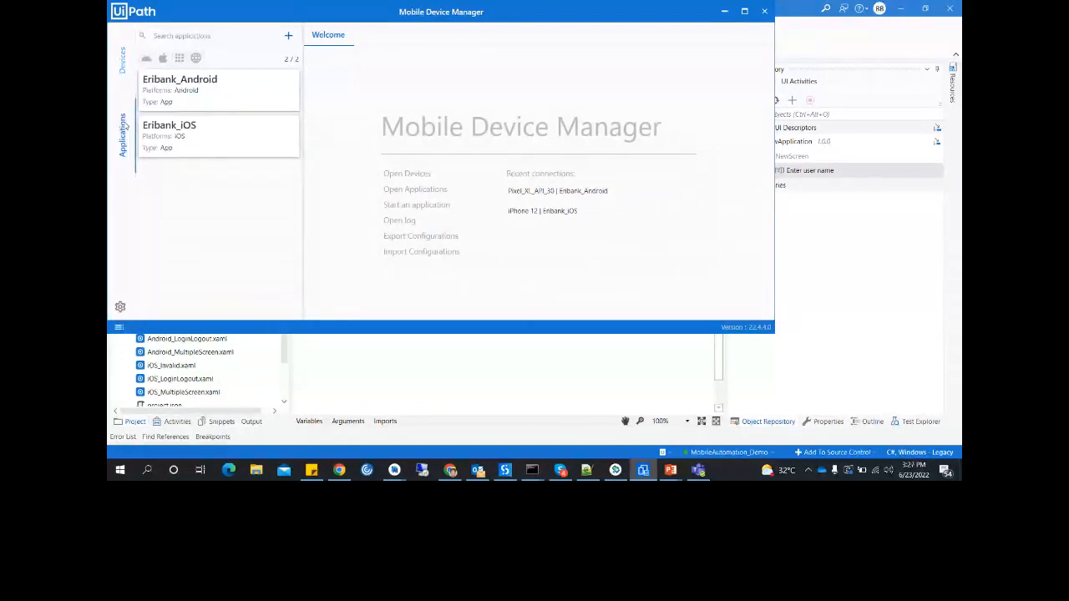
left_click(123, 56)
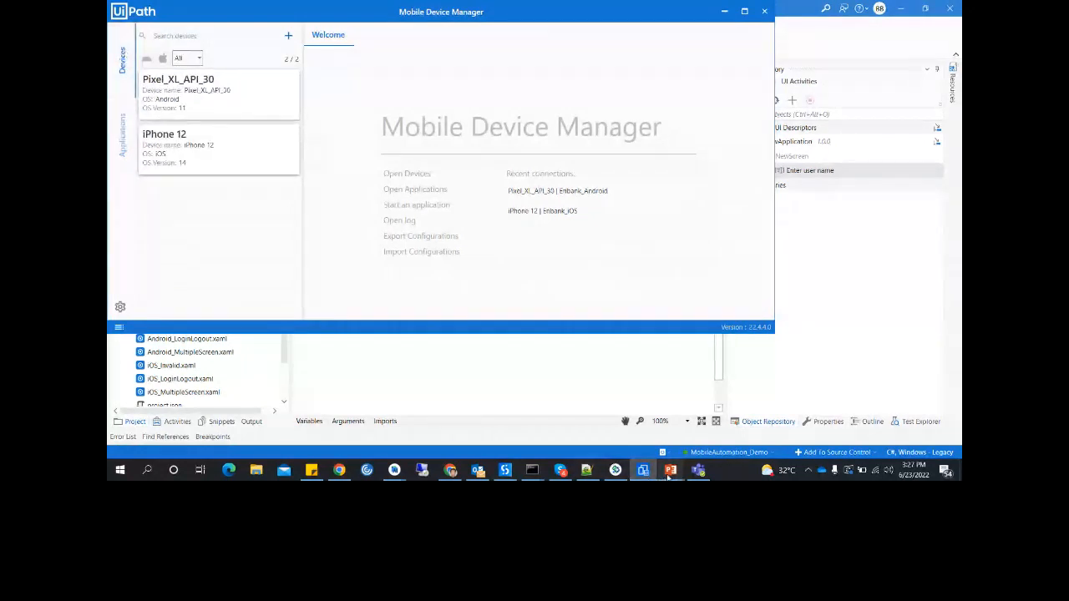
Switch to the webinar presentation in PowerPoint and highlight the UiPath.MobileAutomation.Activities package name on the Configure UiPath Mobile Device Manager slide.
mouse_move(670, 470)
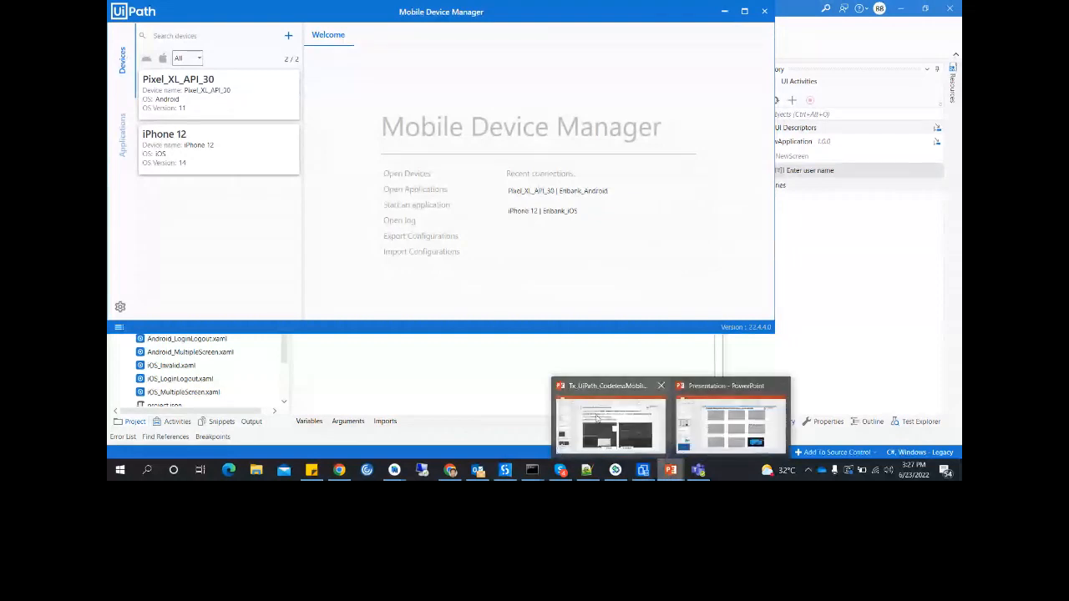
left_click(596, 417)
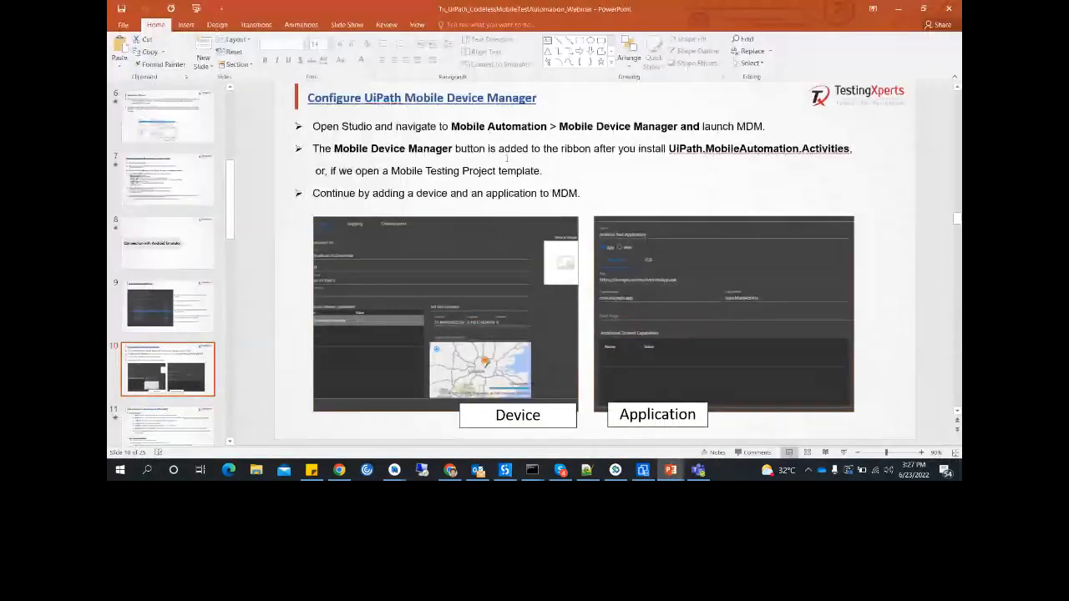
left_click(656, 168)
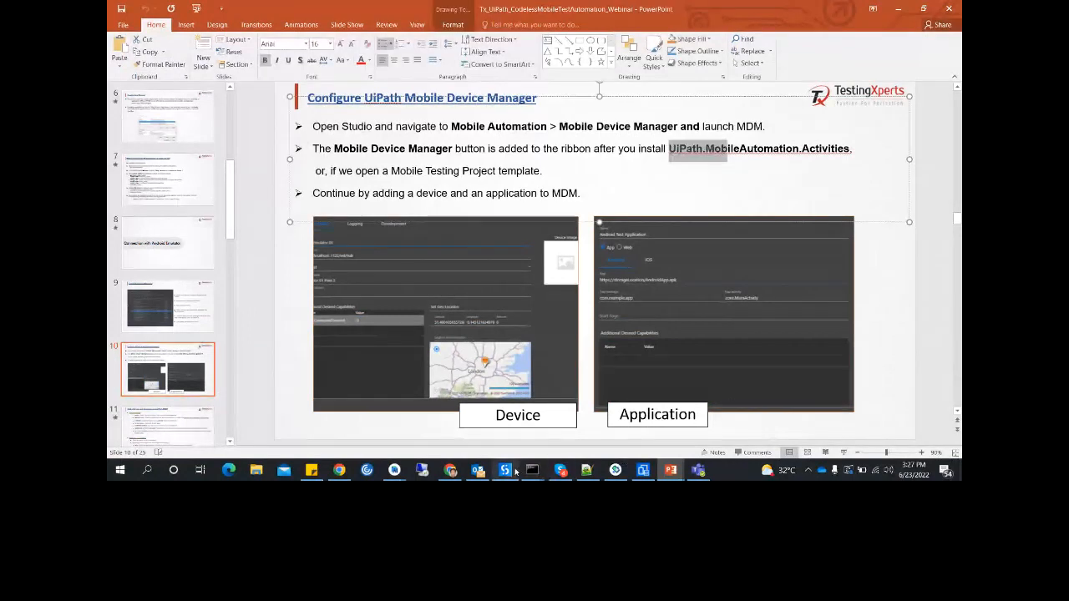
Switch to UiPath Studio and examine the Mobile Automation activities, from Logging & Debugging through Mobile Application and Mobile Device to UI Automation.
left_click(511, 471)
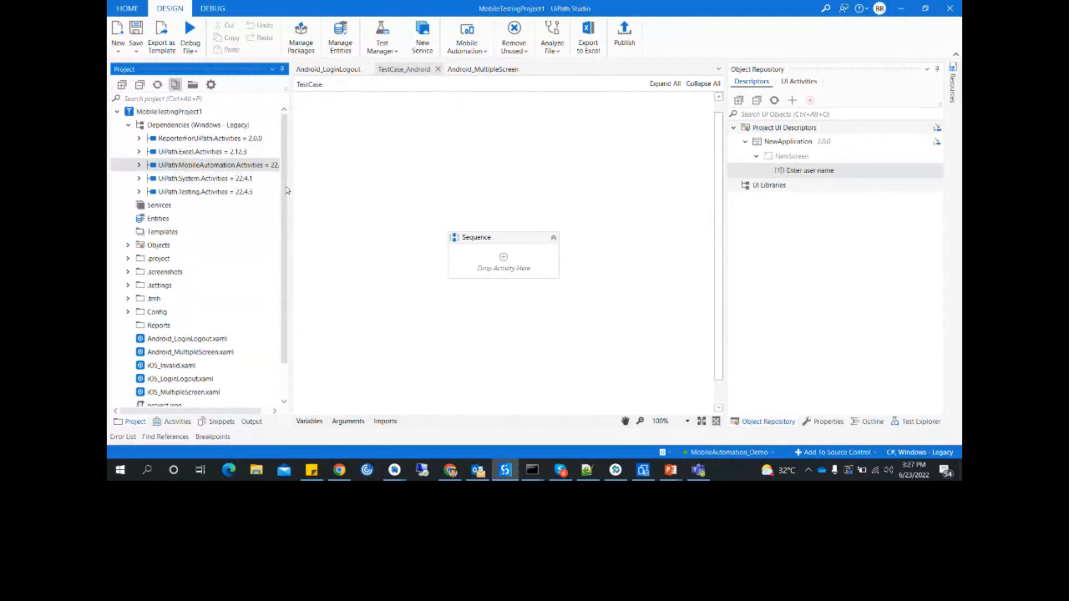
left_click(176, 421)
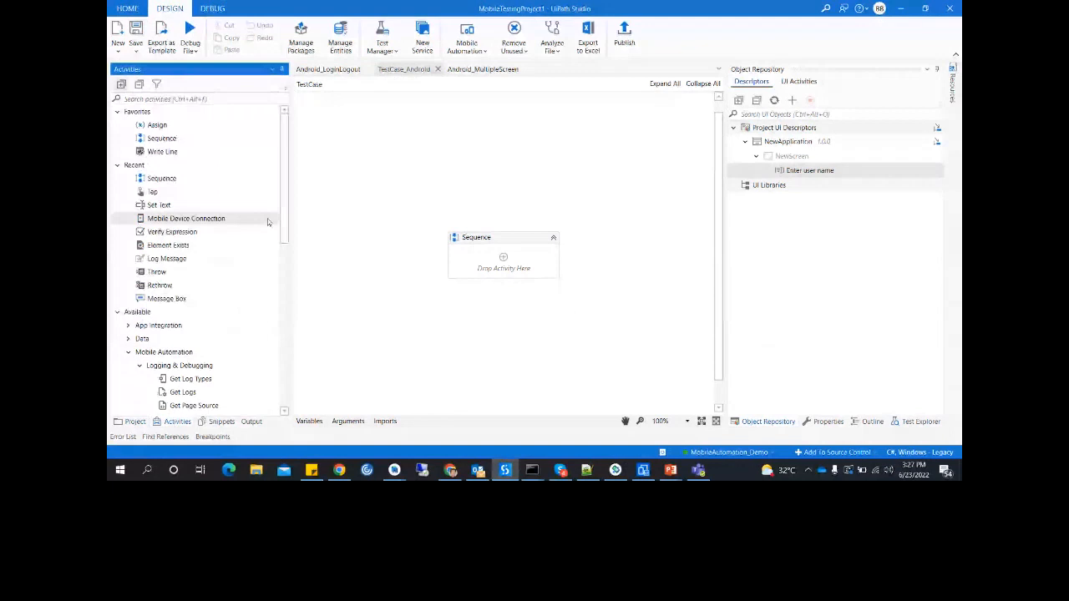
left_click_drag(284, 219, 284, 302)
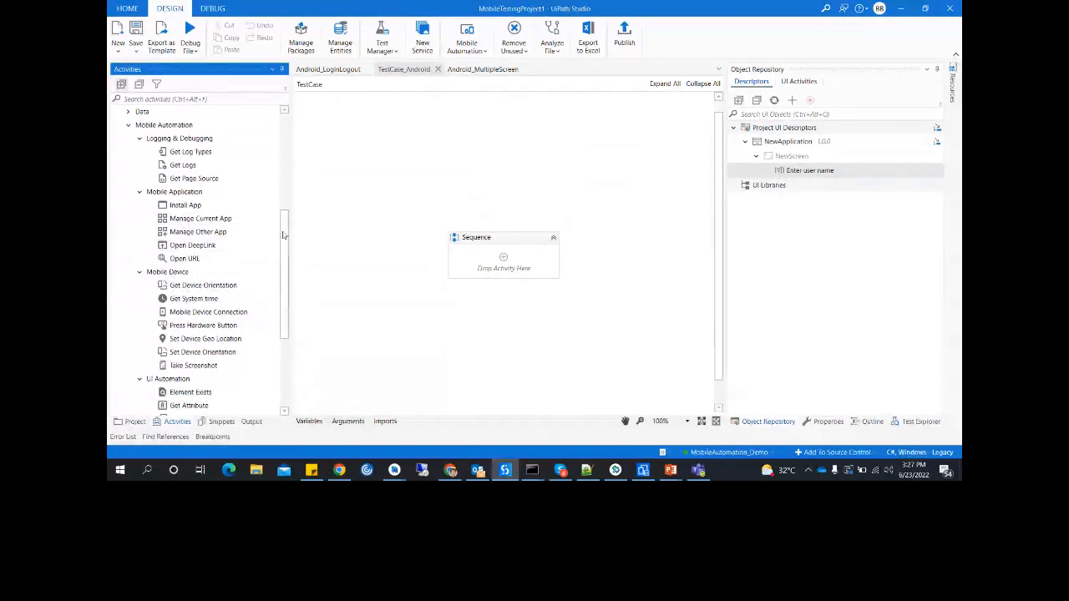
scroll(284, 235, "down", 2)
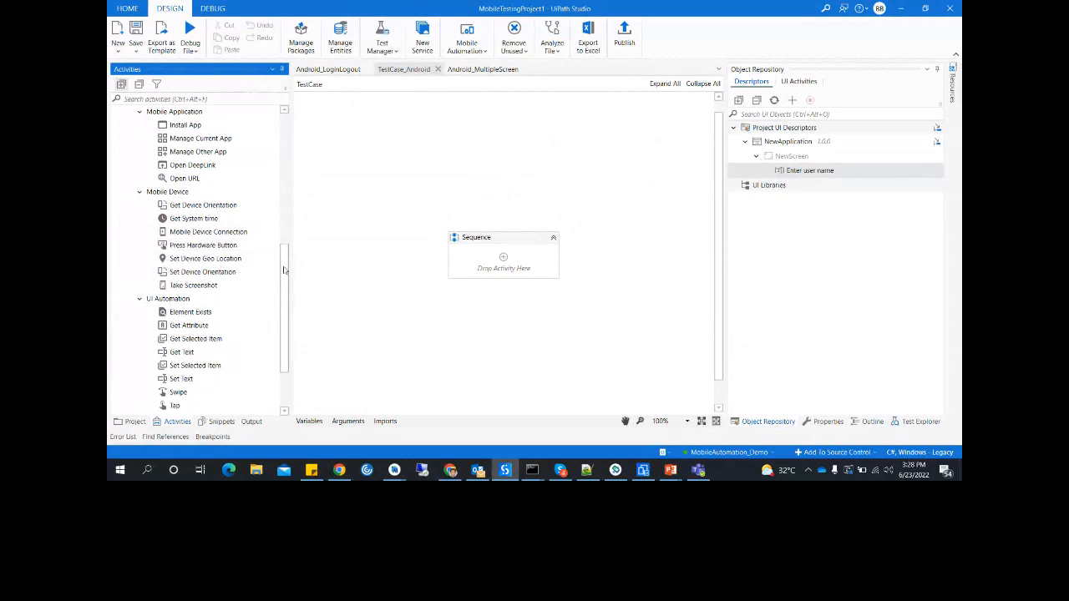
scroll(167, 233, "down", 2)
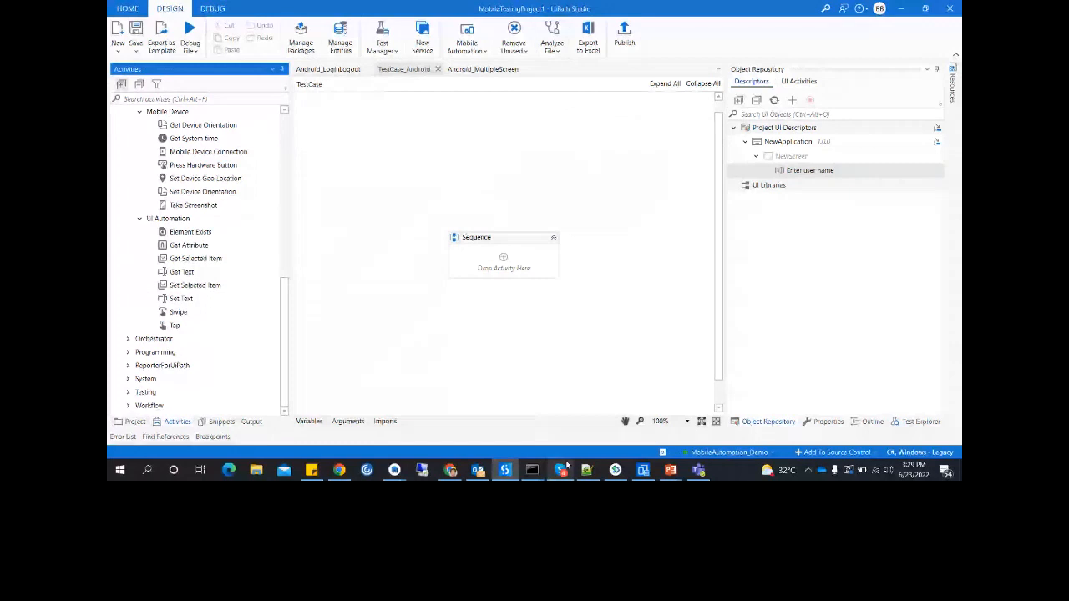
Switch back to the PowerPoint presentation and select the Device screenshot on the Configure UiPath Mobile Device Manager slide.
left_click(670, 470)
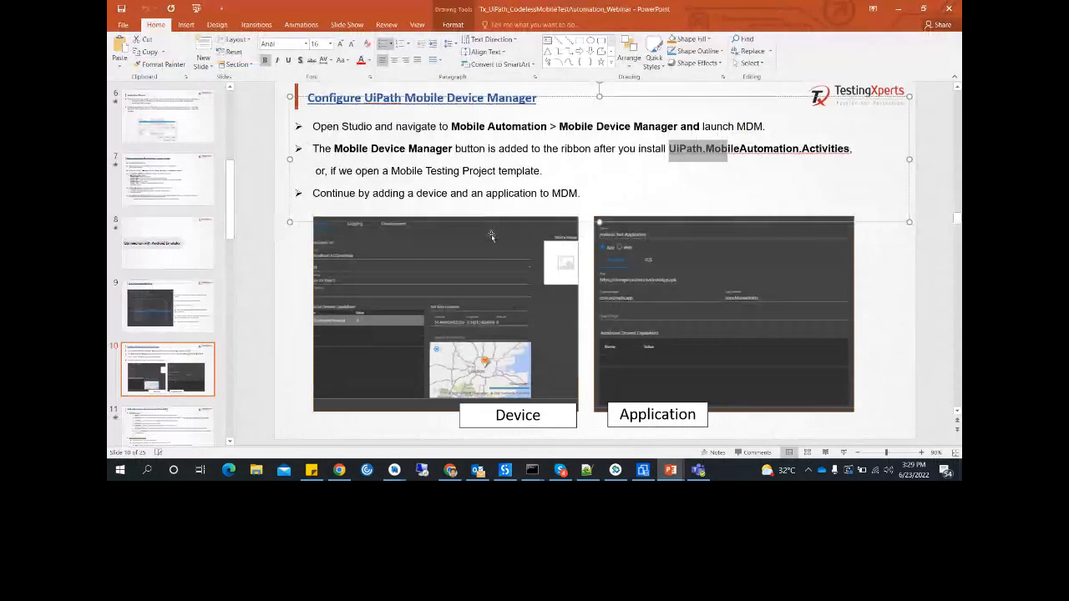
left_click(450, 291)
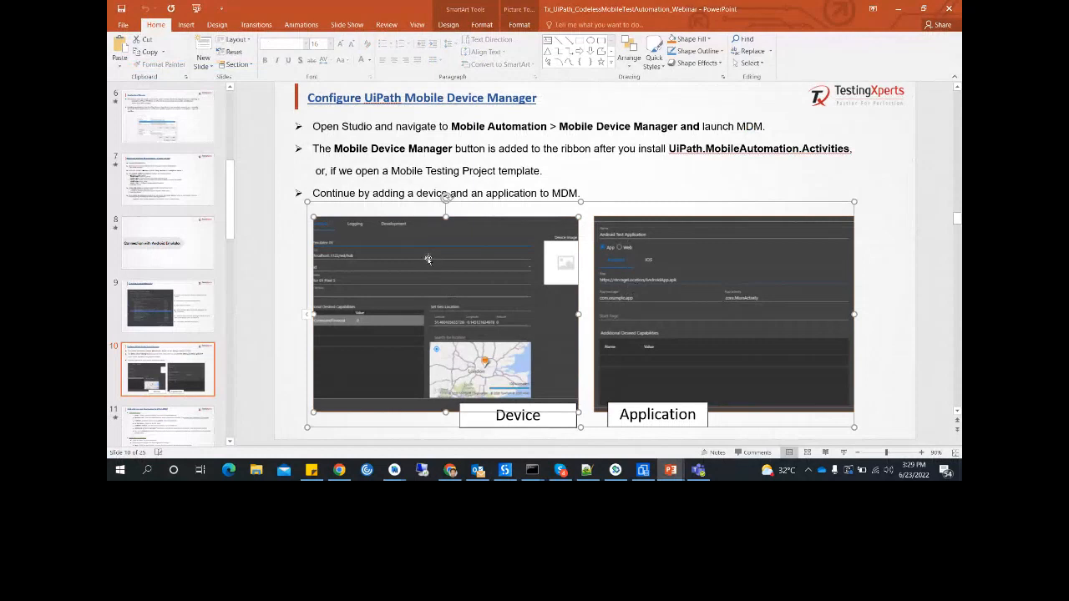